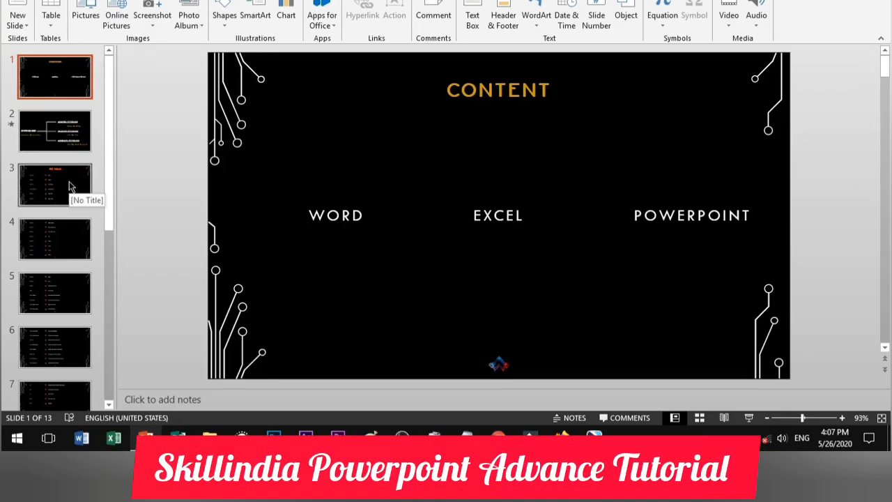
# Review the MS Word, MS Excel and MS PowerPoint shortcut slides and return to the Content slide
pyautogui.click(69, 187)
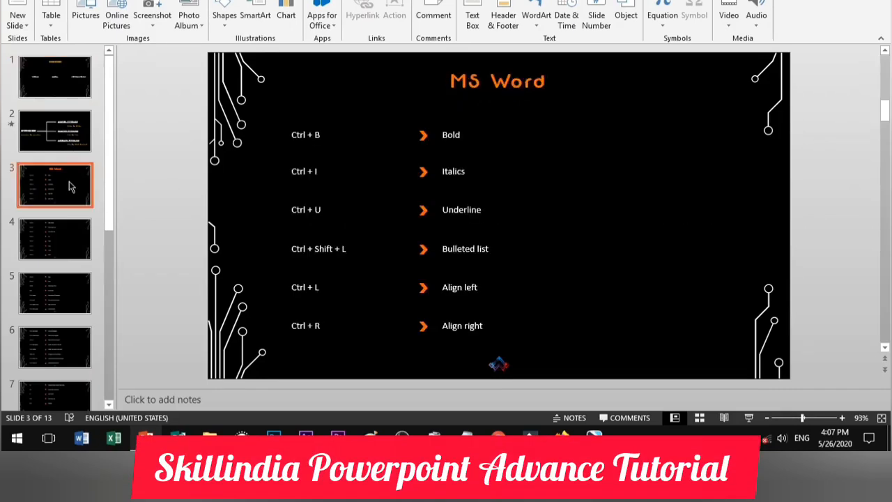
pyautogui.scroll(-2, 113, 235)
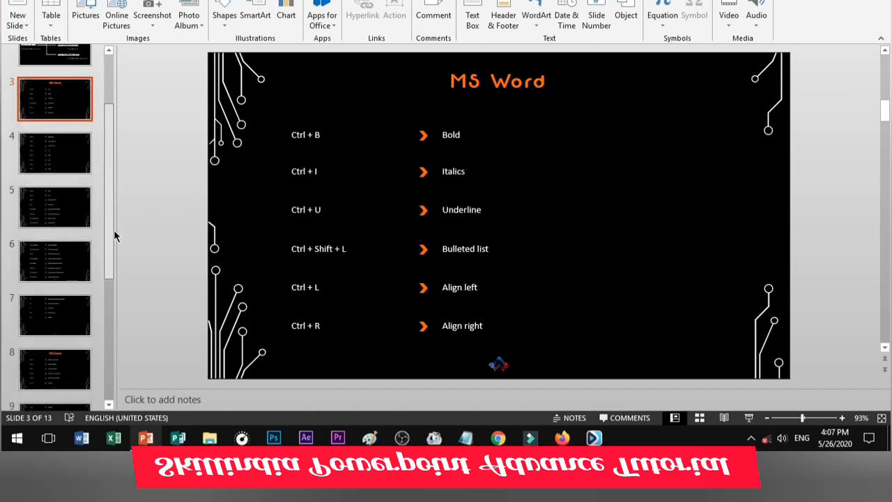
pyautogui.scroll(-2, 105, 268)
pyautogui.click(72, 261)
pyautogui.scroll(-1, 70, 260)
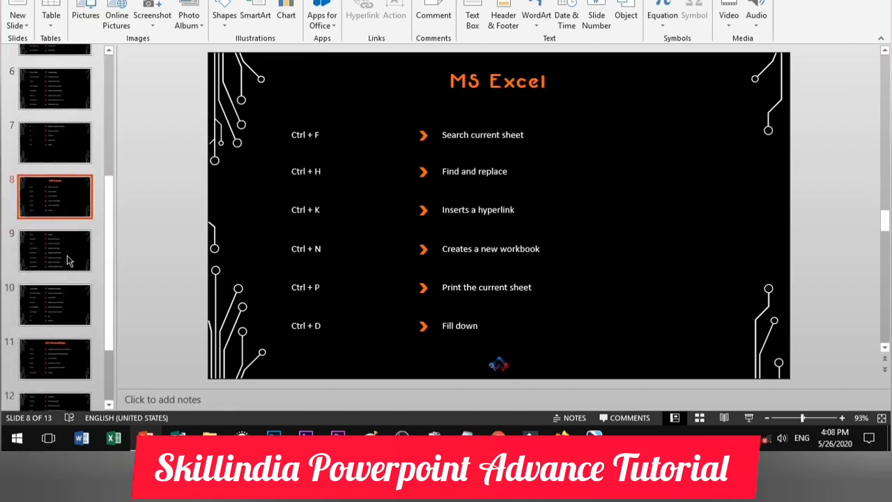
pyautogui.scroll(-2, 68, 261)
pyautogui.click(63, 264)
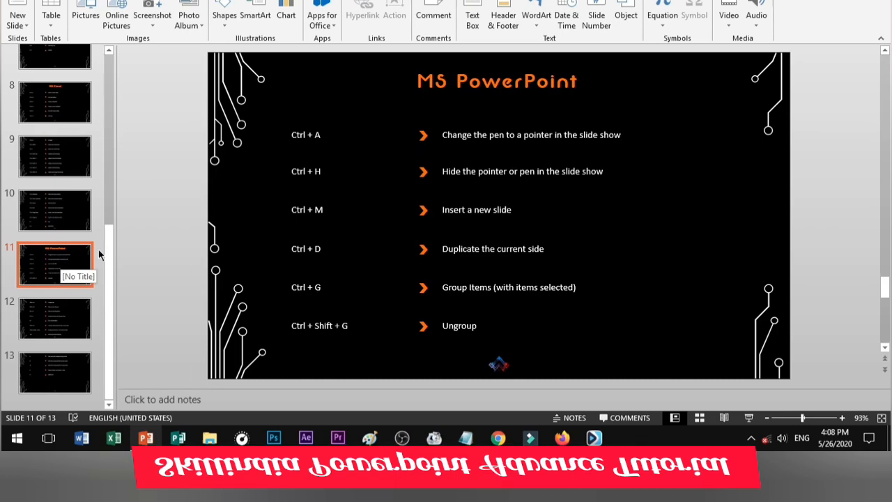
pyautogui.moveTo(110, 238); pyautogui.dragTo(115, 210)
pyautogui.click(78, 115)
pyautogui.click(67, 188)
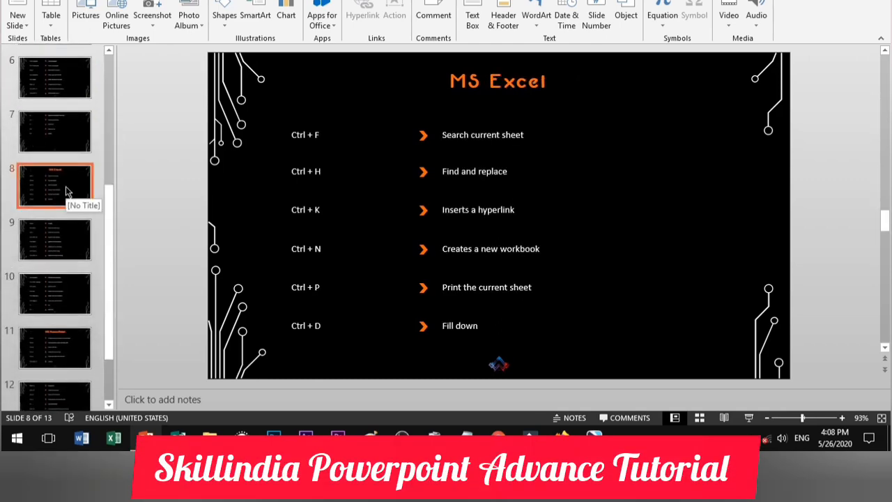
pyautogui.moveTo(110, 189); pyautogui.dragTo(77, 249)
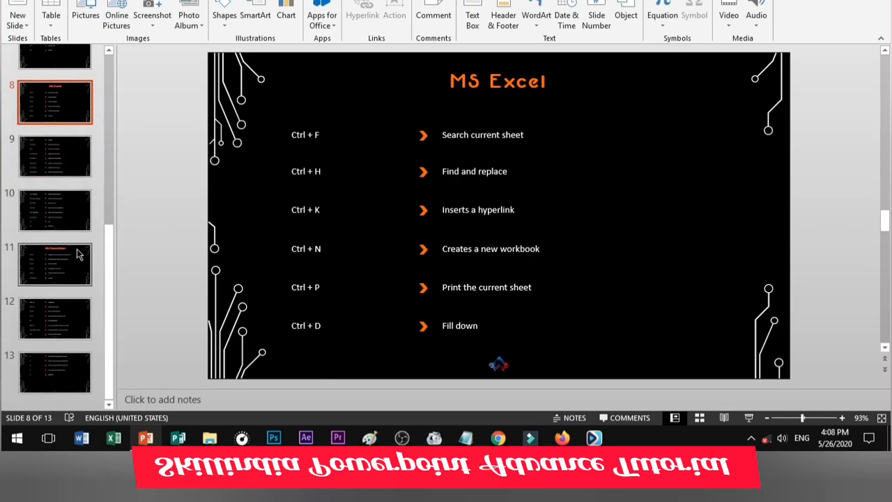
pyautogui.click(73, 253)
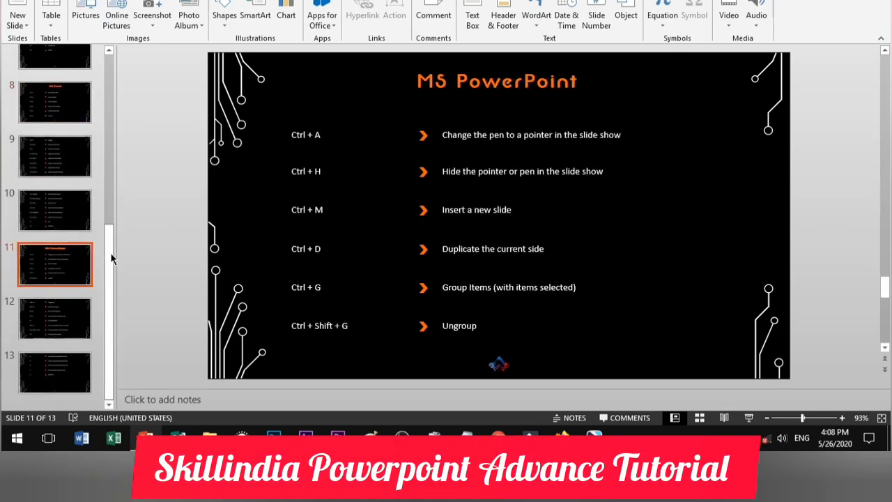
pyautogui.moveTo(110, 253); pyautogui.dragTo(106, 83)
pyautogui.click(72, 89)
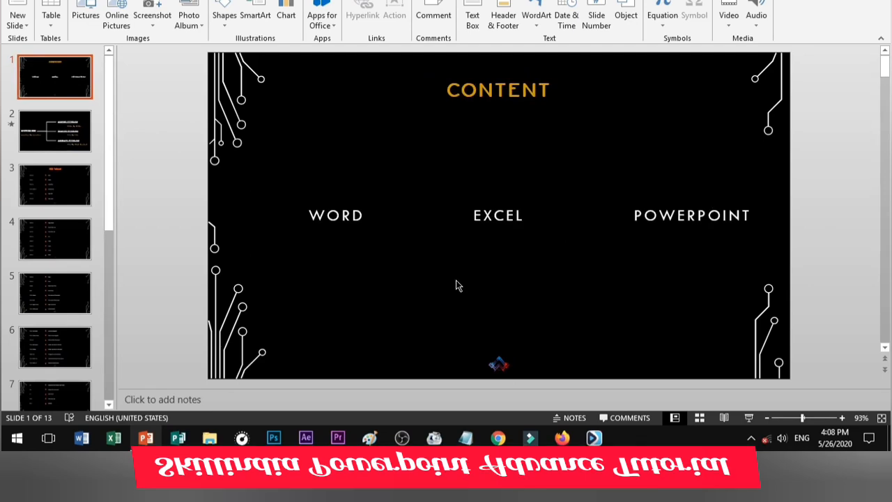
# Compare the WORD, EXCEL and POWERPOINT entries on the Content slide with the slides that cover each topic
pyautogui.click(353, 230)
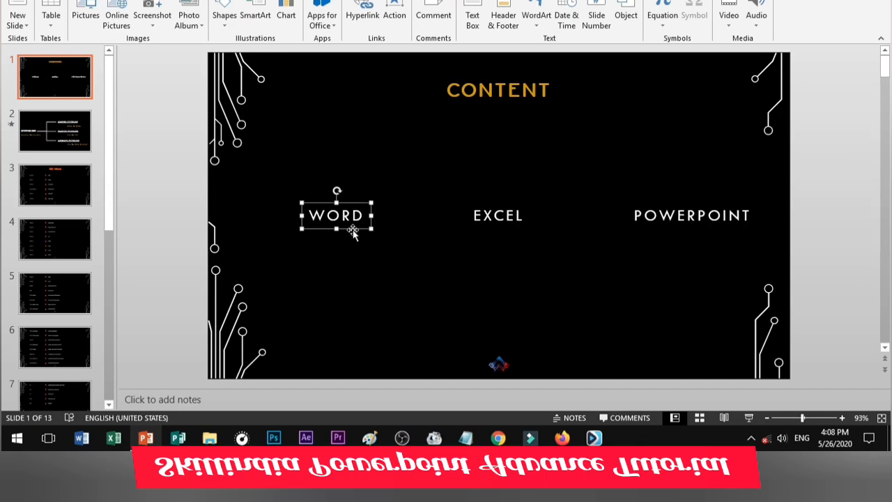
pyautogui.click(490, 233)
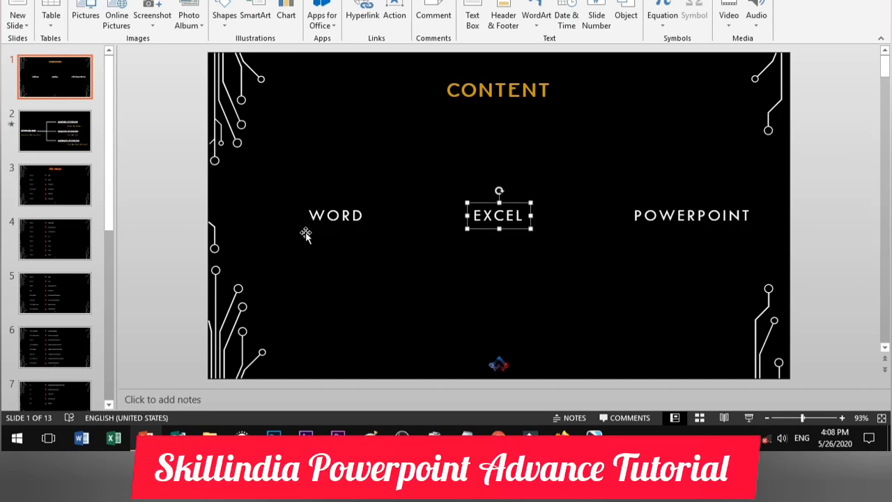
pyautogui.moveTo(112, 184); pyautogui.dragTo(112, 244)
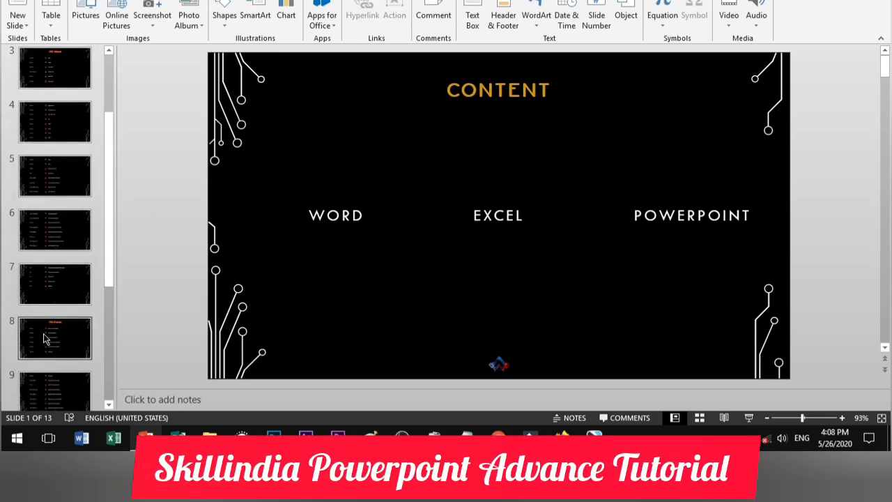
pyautogui.click(665, 227)
pyautogui.moveTo(110, 153); pyautogui.dragTo(117, 256)
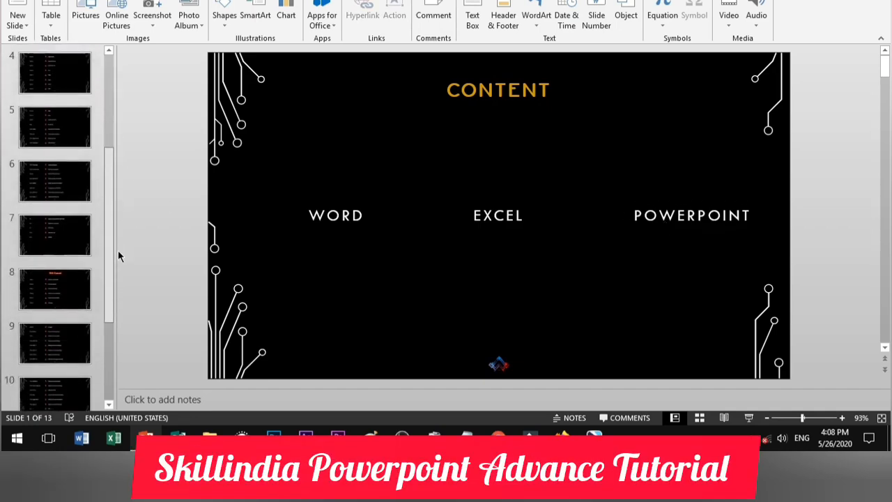
pyautogui.scroll(-3, 50, 301)
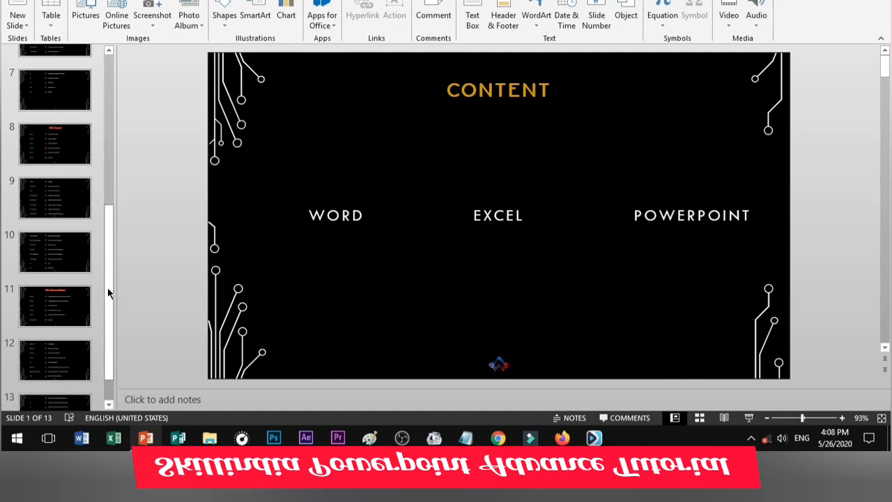
pyautogui.scroll(6, 109, 289)
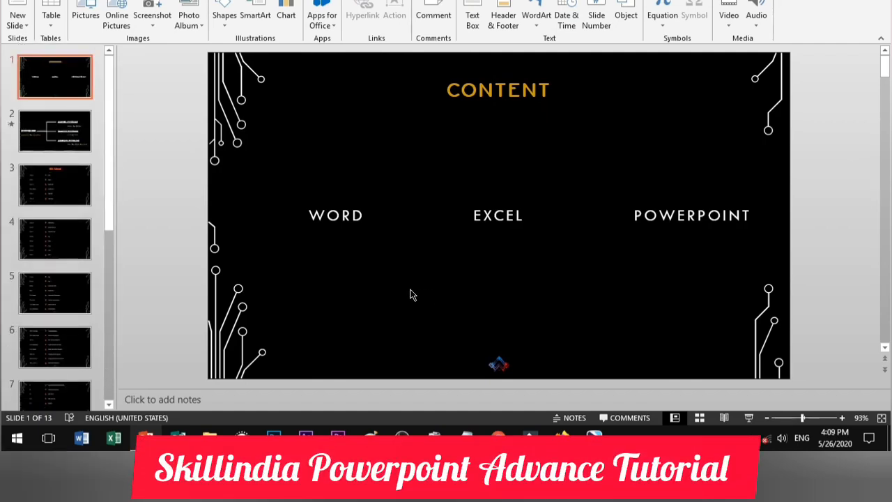
pyautogui.moveTo(253, 162); pyautogui.dragTo(786, 284)
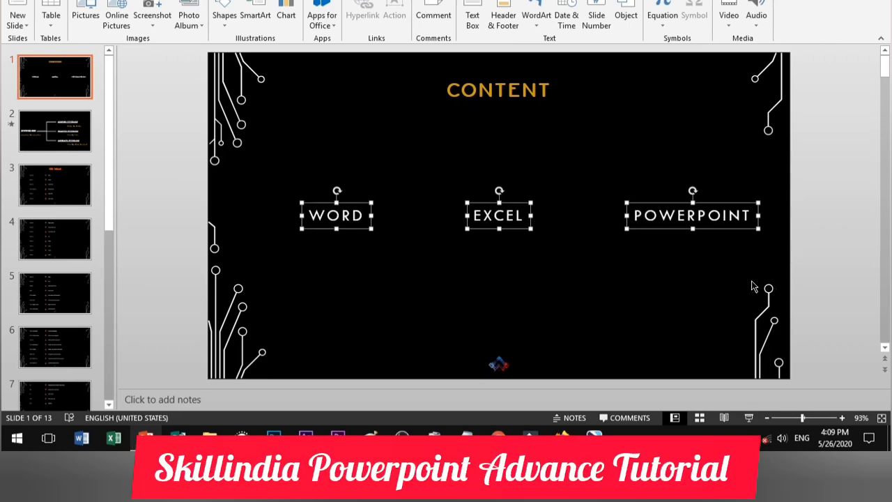
pyautogui.click(411, 274)
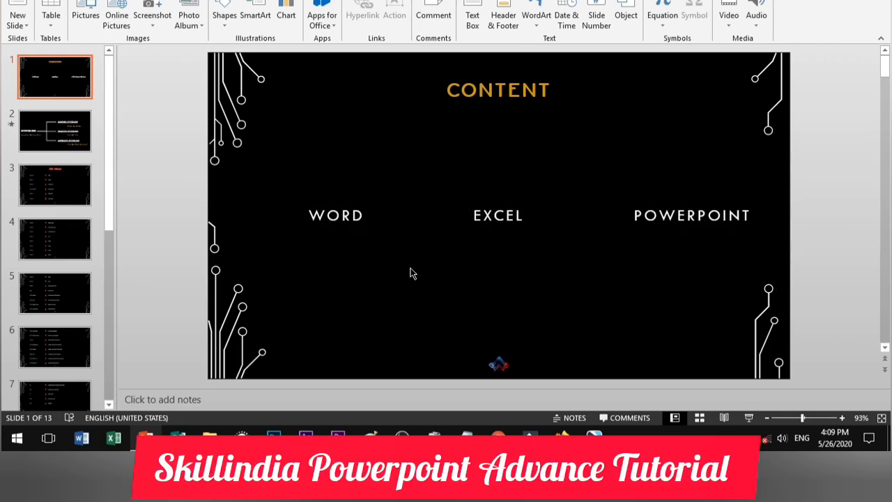
pyautogui.click(357, 234)
pyautogui.click(58, 188)
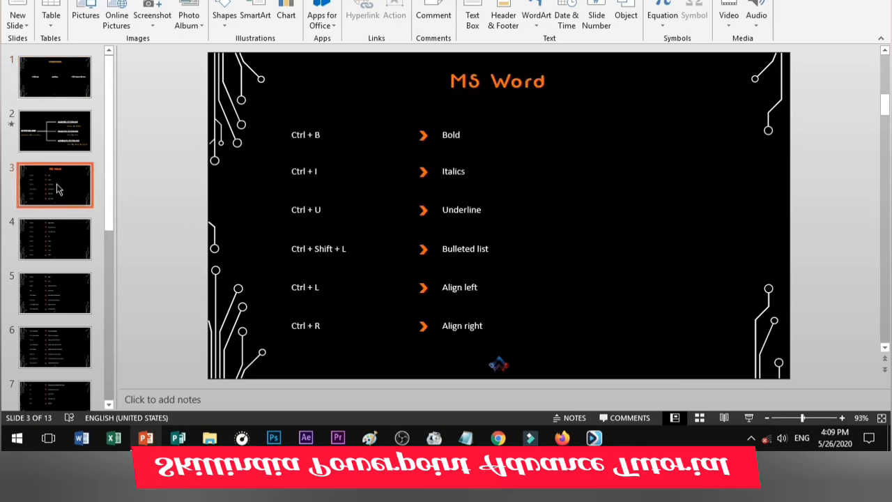
pyautogui.click(65, 96)
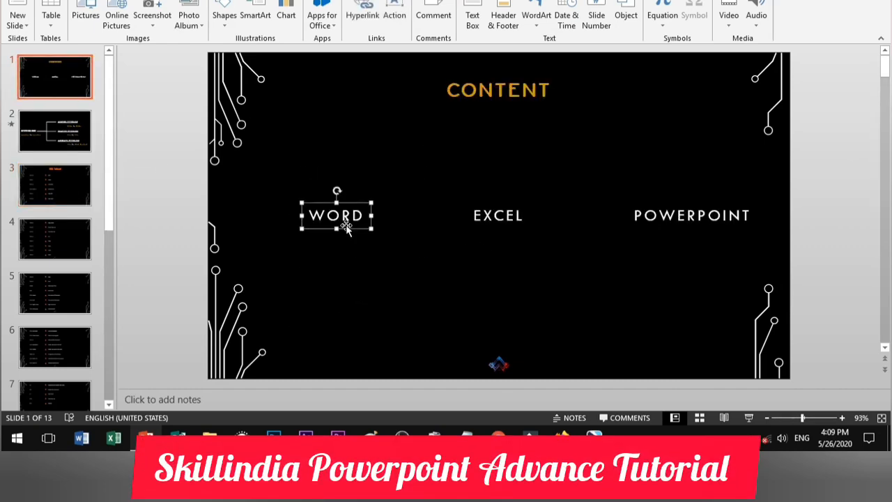
# Hyperlink the WORD text box on the Content slide to Slide 3 in this document
pyautogui.rightClick(347, 232)
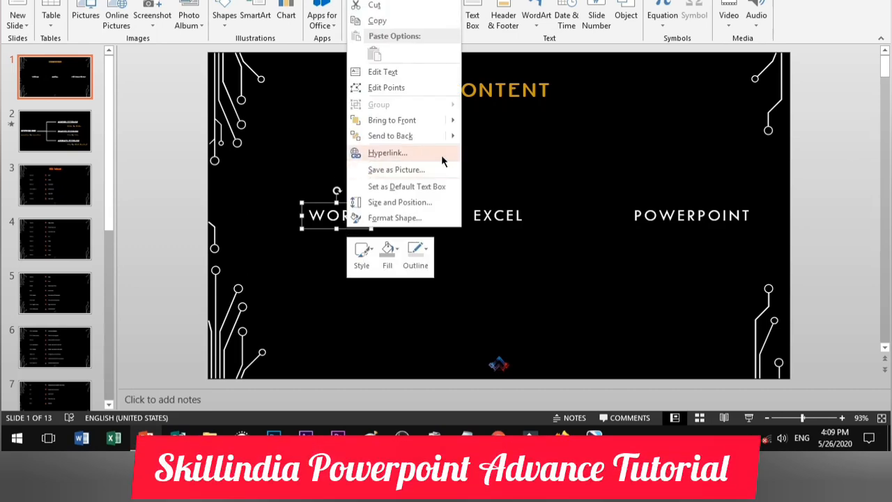
pyautogui.click(422, 154)
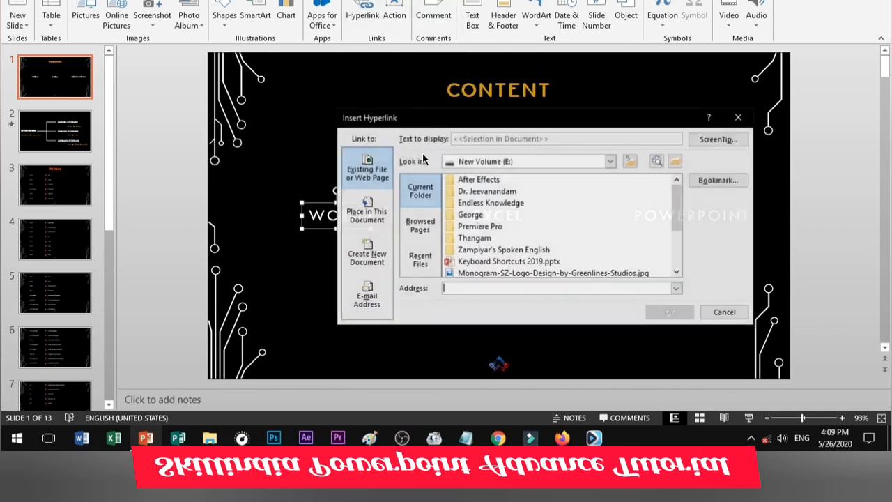
pyautogui.moveTo(428, 122); pyautogui.dragTo(506, 123)
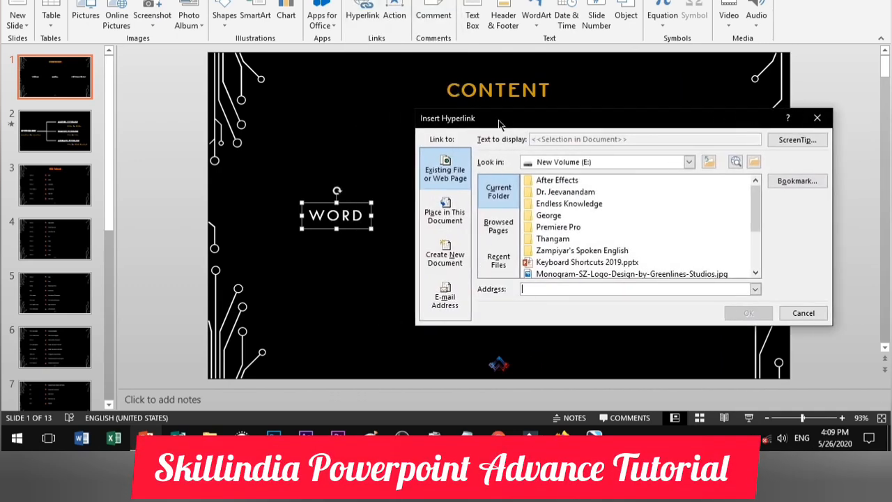
pyautogui.click(457, 227)
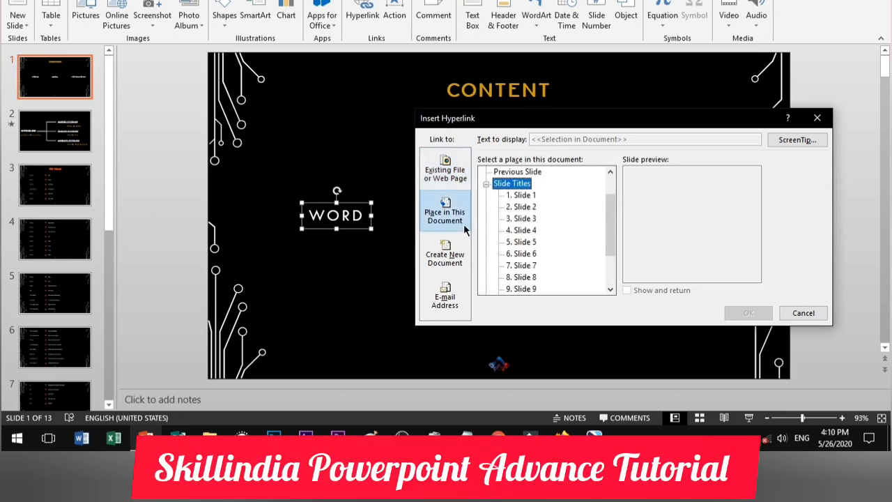
pyautogui.moveTo(611, 206); pyautogui.dragTo(593, 213)
pyautogui.click(521, 184)
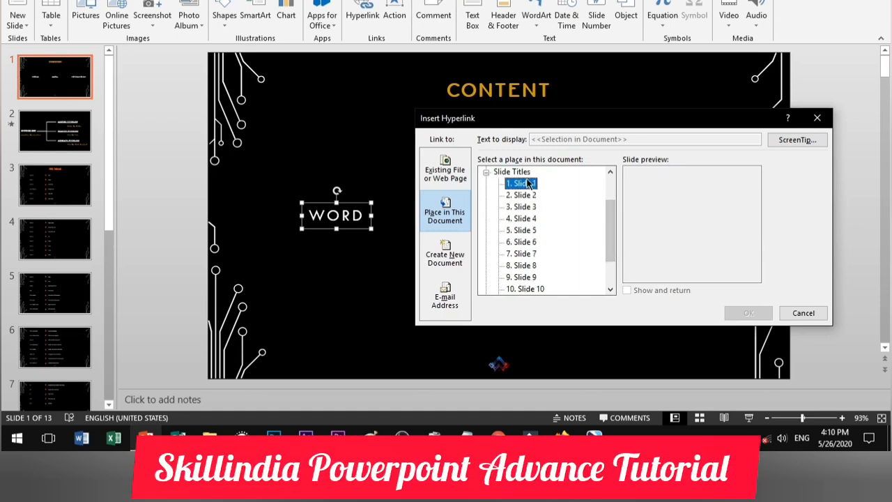
pyautogui.click(521, 196)
pyautogui.click(533, 183)
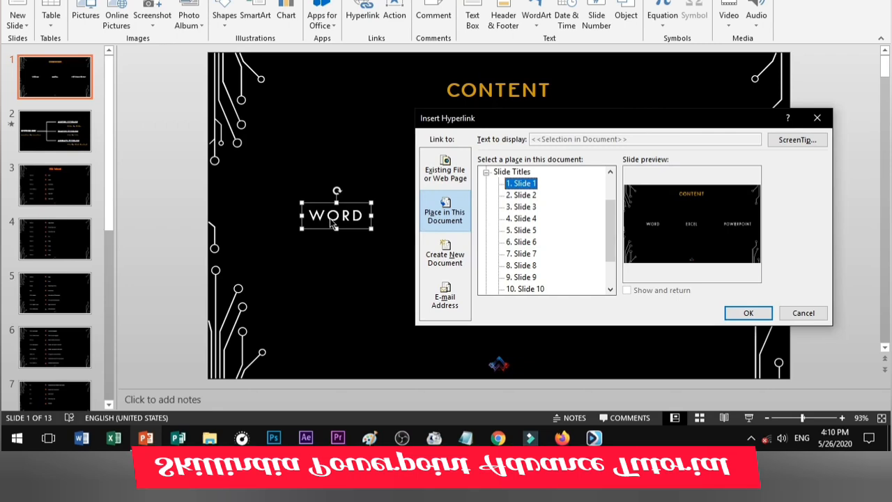
pyautogui.click(533, 197)
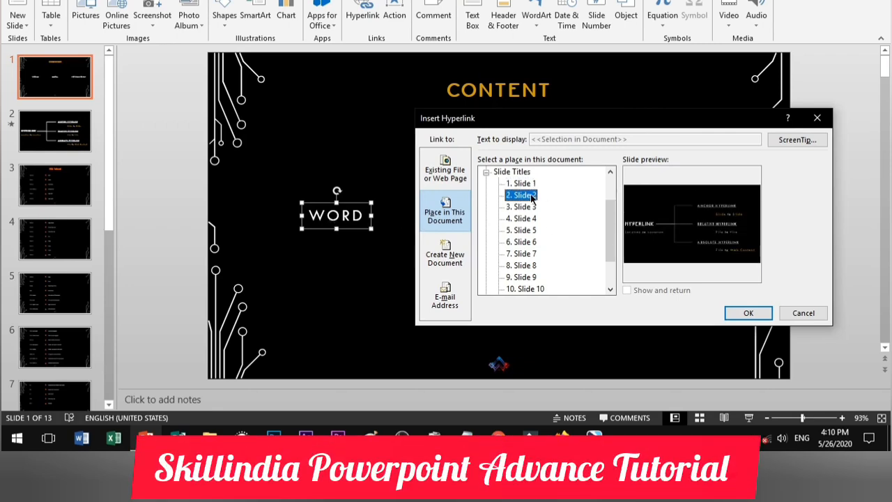
pyautogui.click(535, 207)
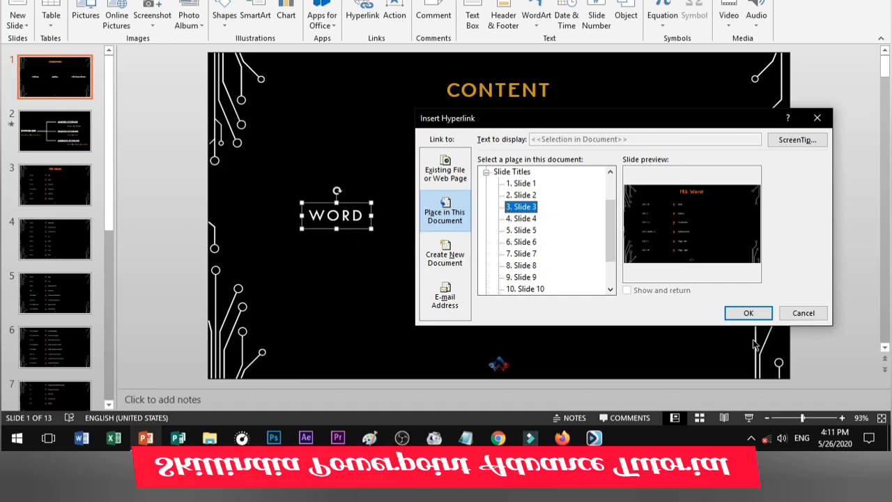
pyautogui.click(756, 313)
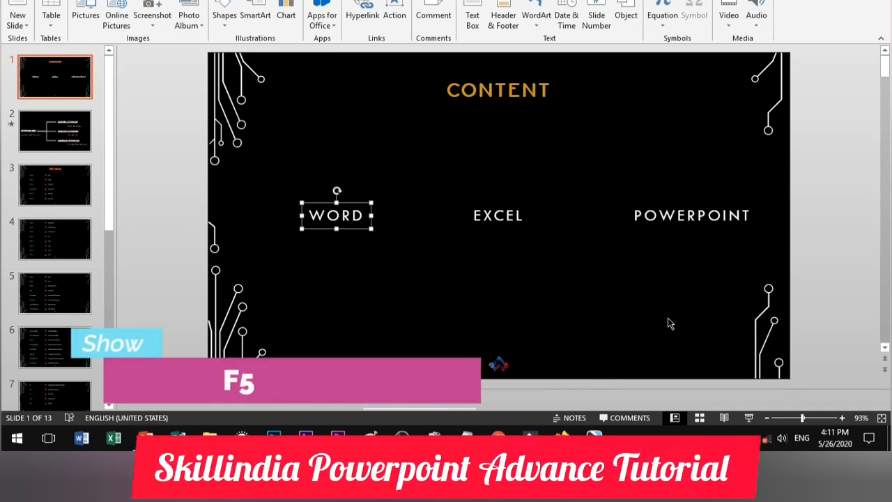
# Run the slide show from the beginning, test the WORD link, and exit the show
pyautogui.press('F5')
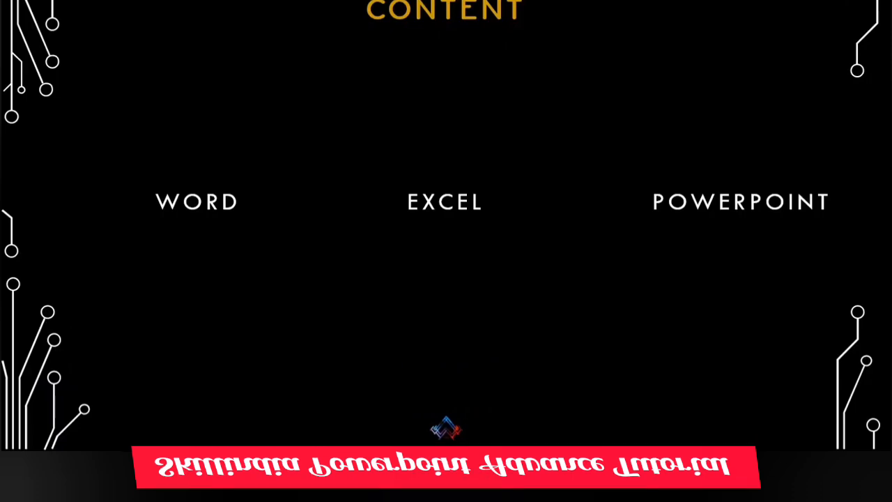
pyautogui.click(222, 218)
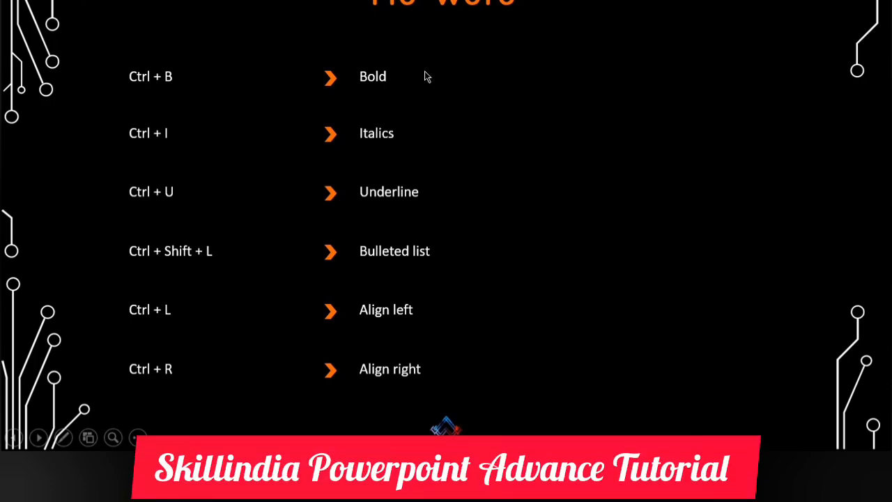
pyautogui.press('Escape')
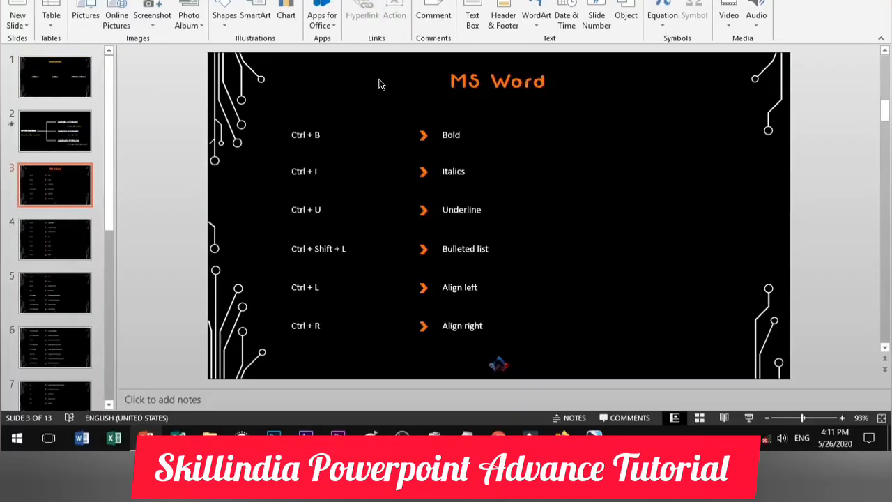
# Hyperlink the EXCEL text box on the Content slide to Slide 8 in this document
pyautogui.click(61, 76)
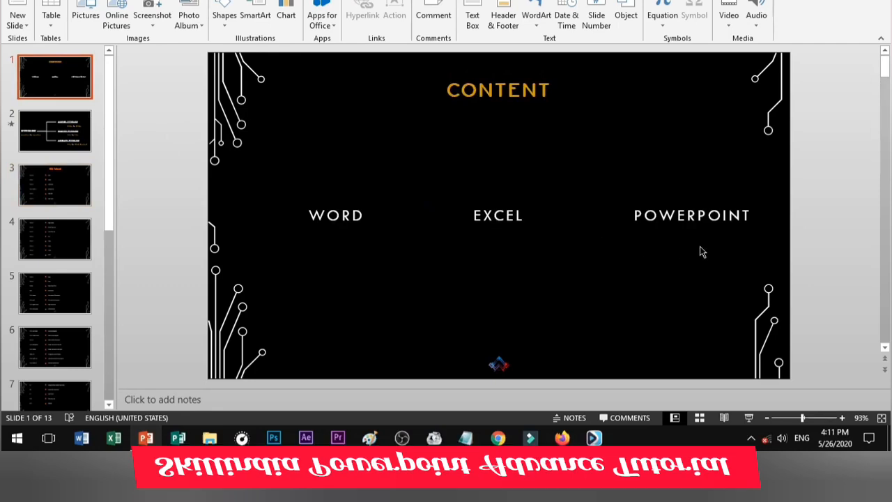
pyautogui.click(503, 231)
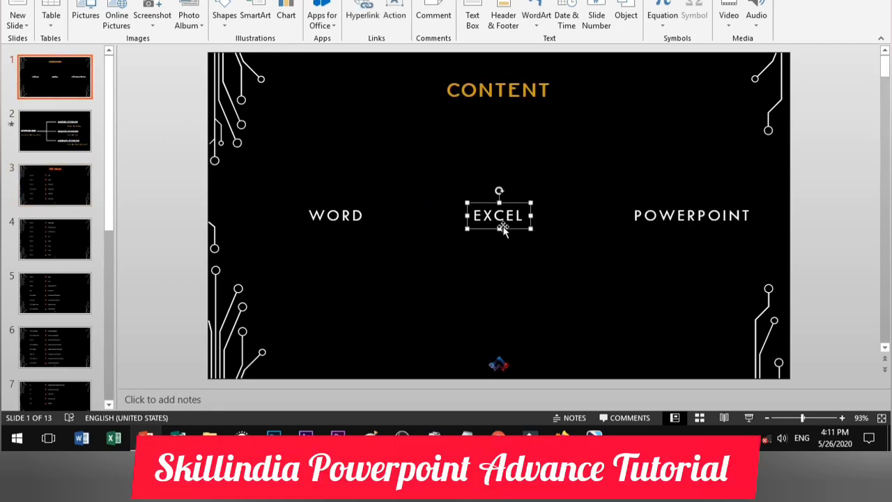
pyautogui.rightClick(508, 236)
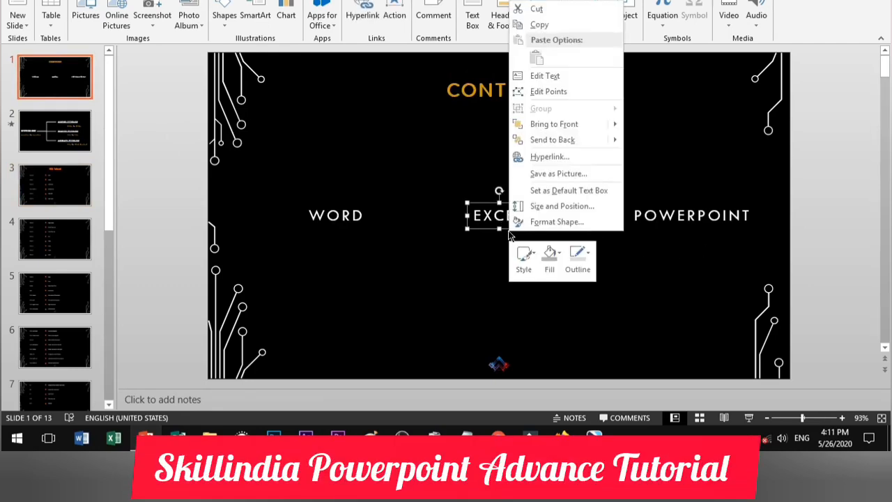
pyautogui.click(571, 156)
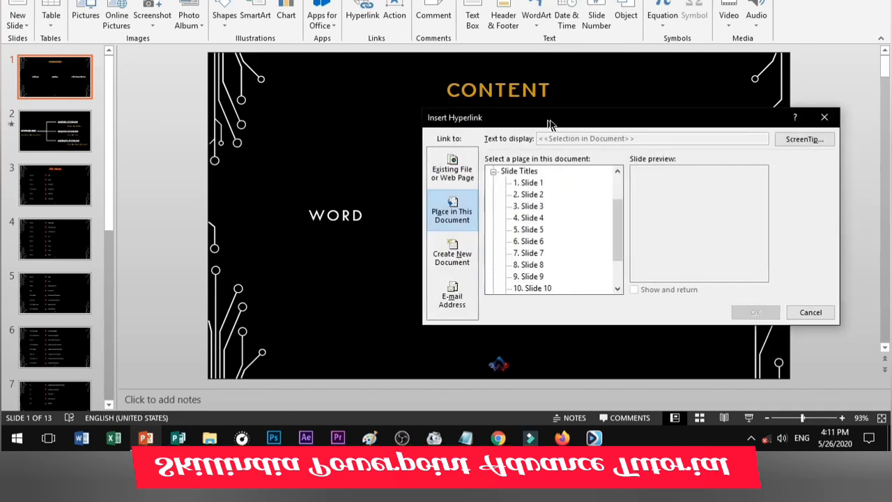
pyautogui.moveTo(548, 124); pyautogui.dragTo(657, 115)
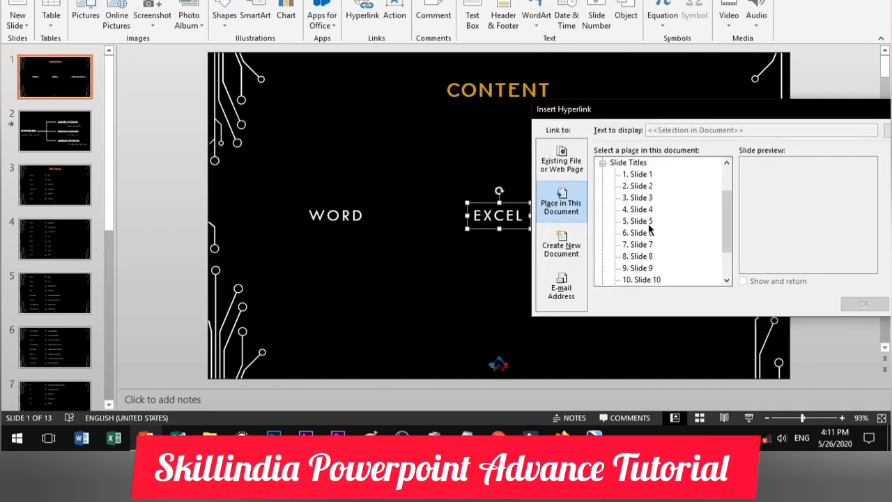
pyautogui.scroll(-1, 651, 228)
pyautogui.click(647, 220)
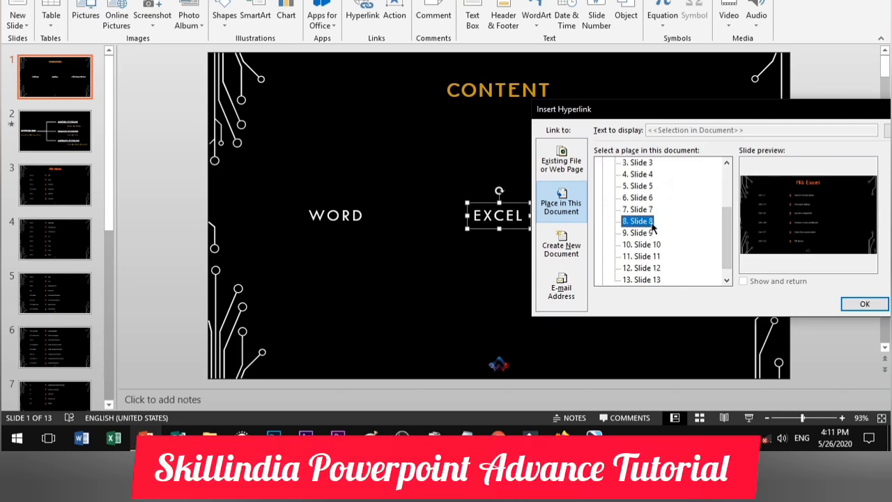
pyautogui.click(862, 305)
# Hyperlink the POWERPOINT text box on the Content slide to Slide 11 in this document
pyautogui.click(685, 230)
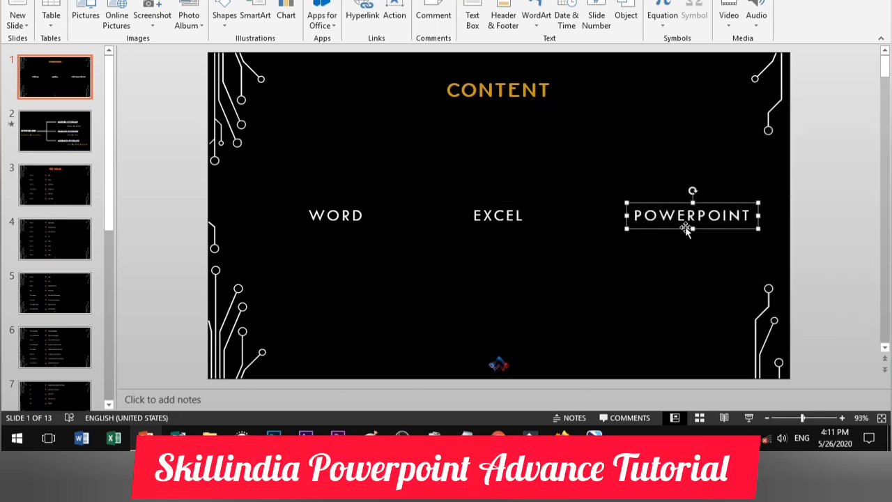
pyautogui.rightClick(692, 224)
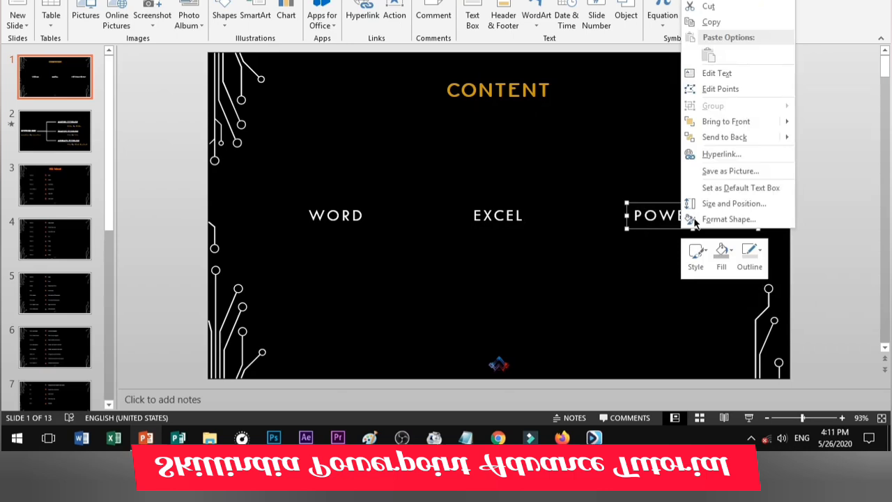
pyautogui.click(721, 154)
pyautogui.moveTo(554, 117); pyautogui.dragTo(324, 93)
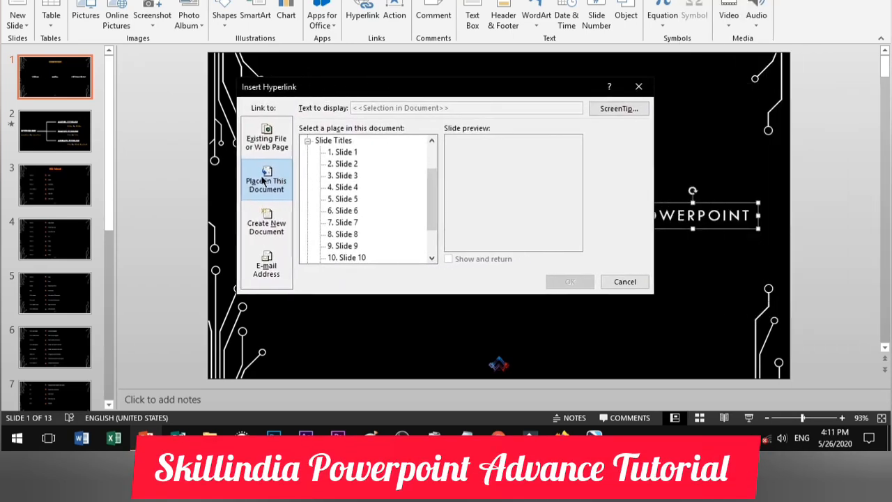
pyautogui.moveTo(428, 183); pyautogui.dragTo(429, 208)
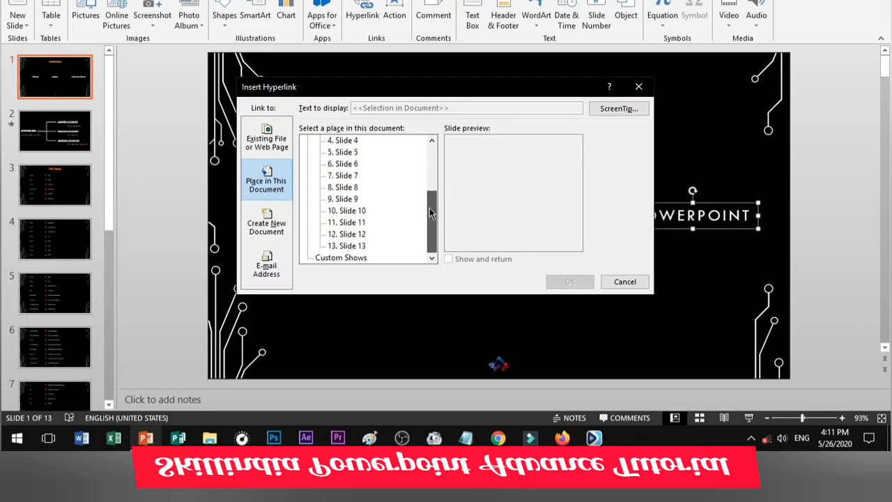
pyautogui.click(353, 211)
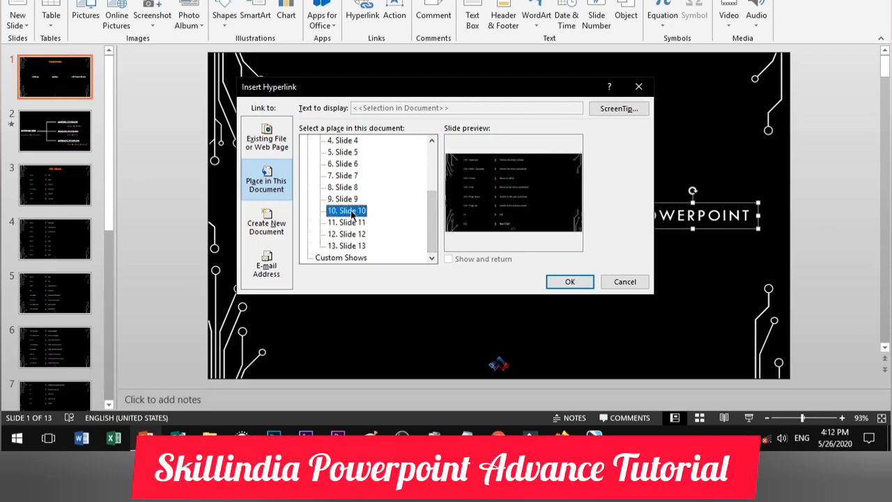
pyautogui.click(356, 223)
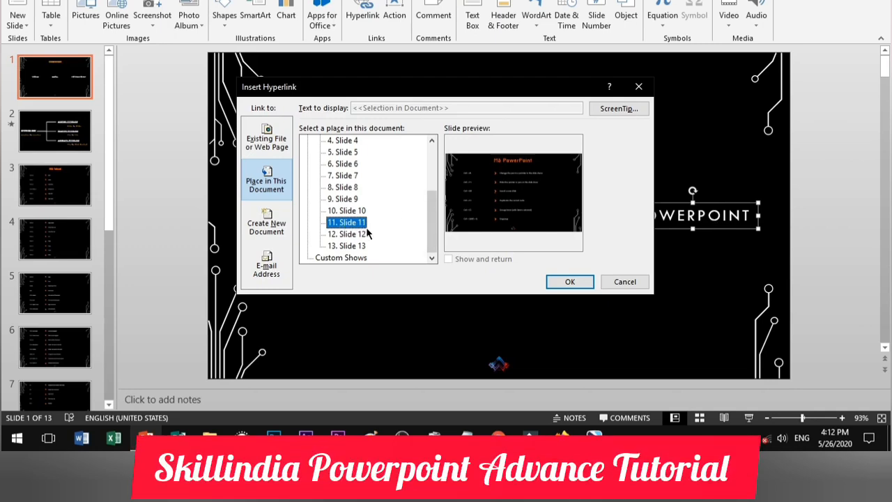
pyautogui.click(570, 282)
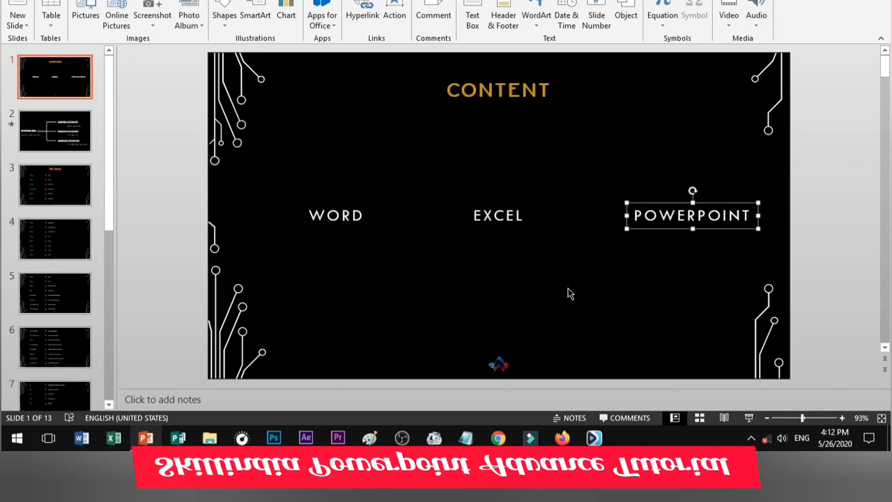
# Run the slide show from the beginning and follow the WORD link on the Content slide
pyautogui.press('F5')
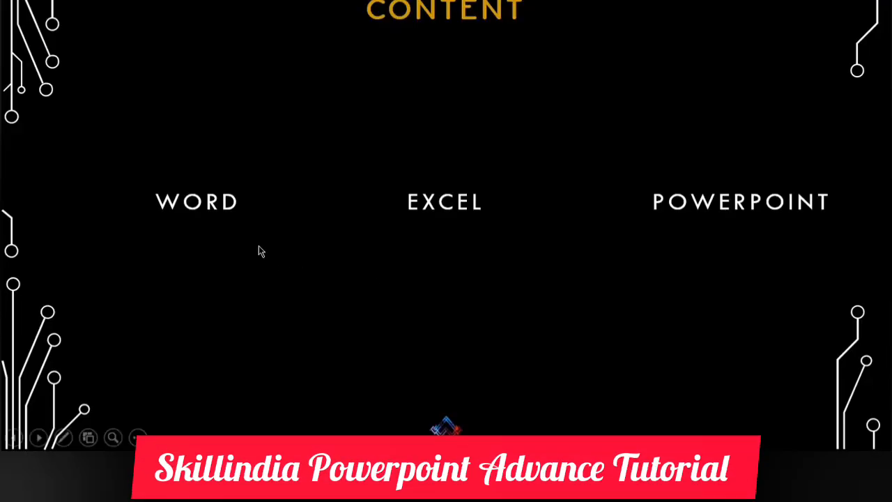
pyautogui.click(217, 218)
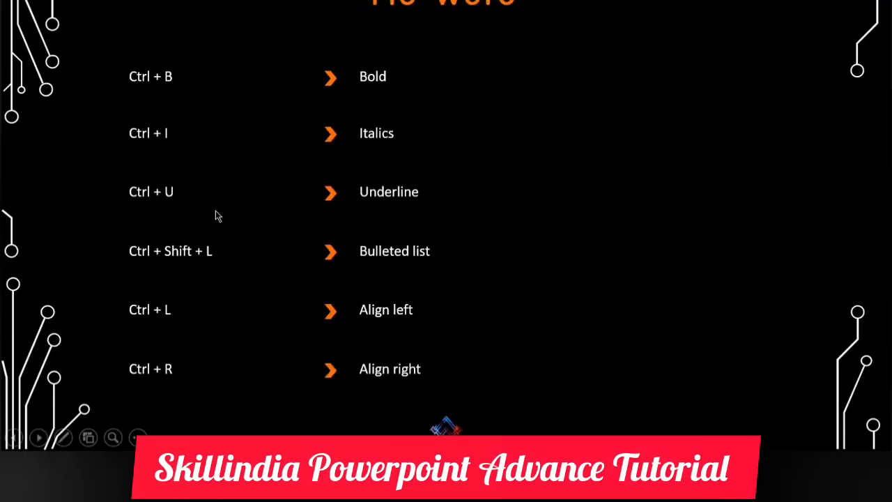